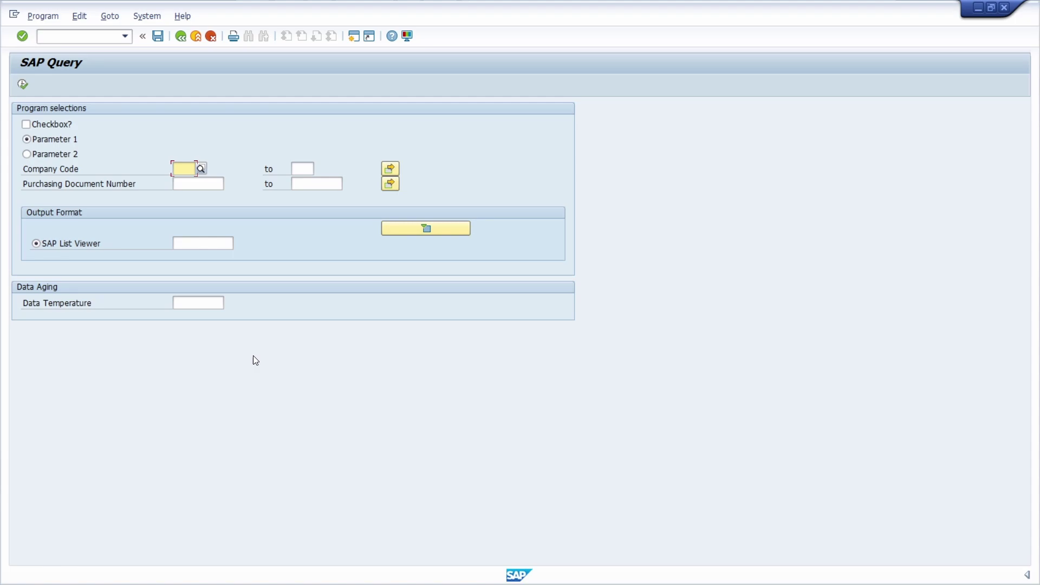
# Step: Run the query with F8 and inspect its three coloured result columns, then clear the selection
pyautogui.press('F8')
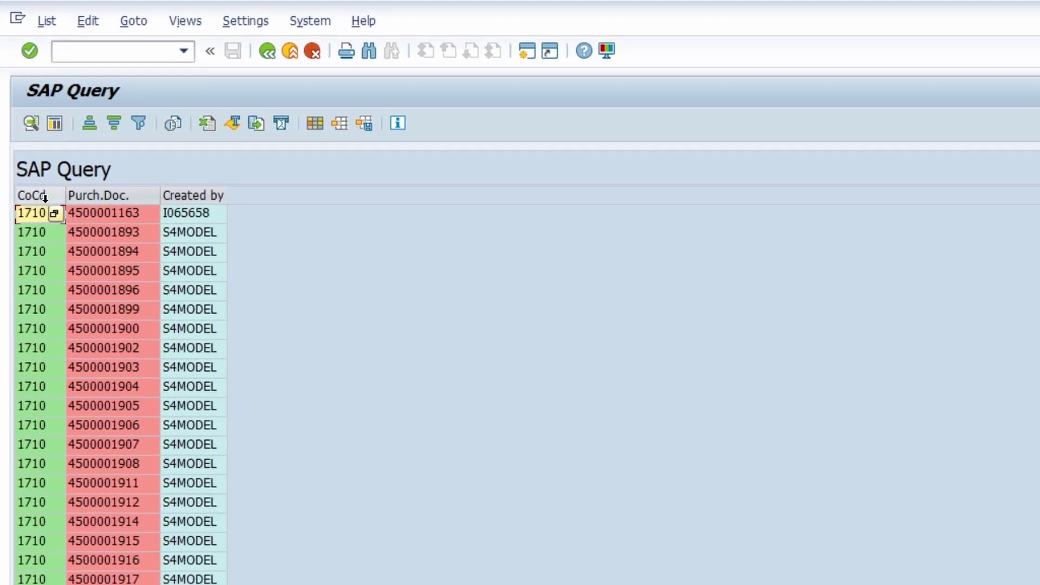
pyautogui.moveTo(45, 198); pyautogui.dragTo(253, 191)
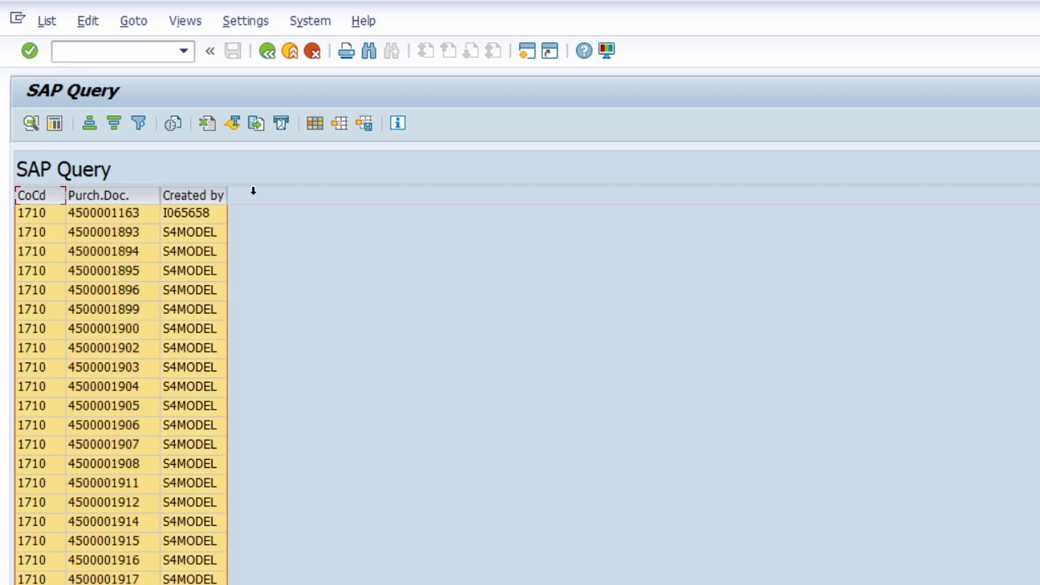
pyautogui.click(215, 281)
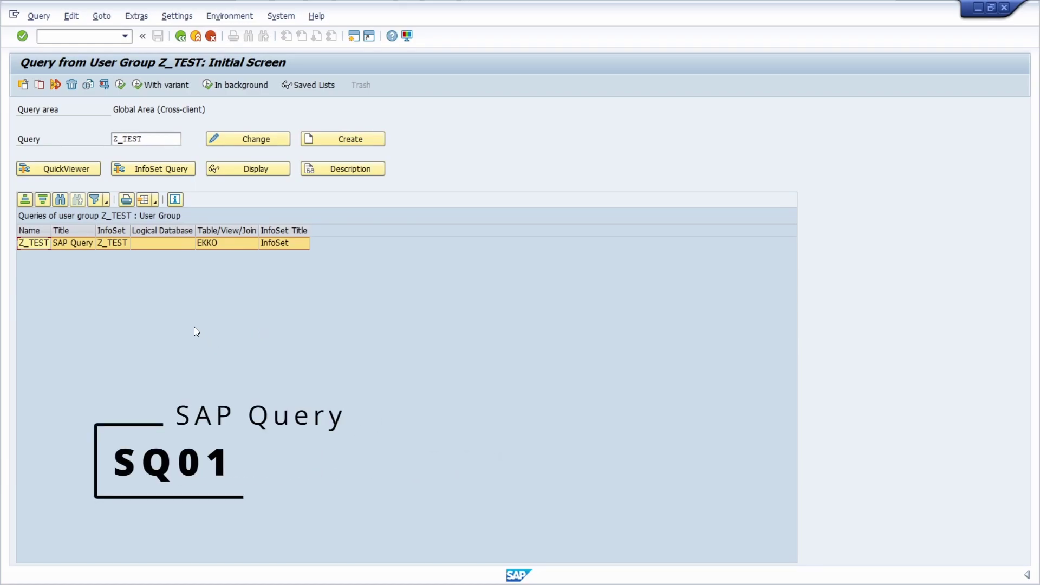
# Step: Switch to user group Z_TEST from the user group list, keeping Z_TEST as the query name
pyautogui.moveTo(145, 139); pyautogui.dragTo(105, 144)
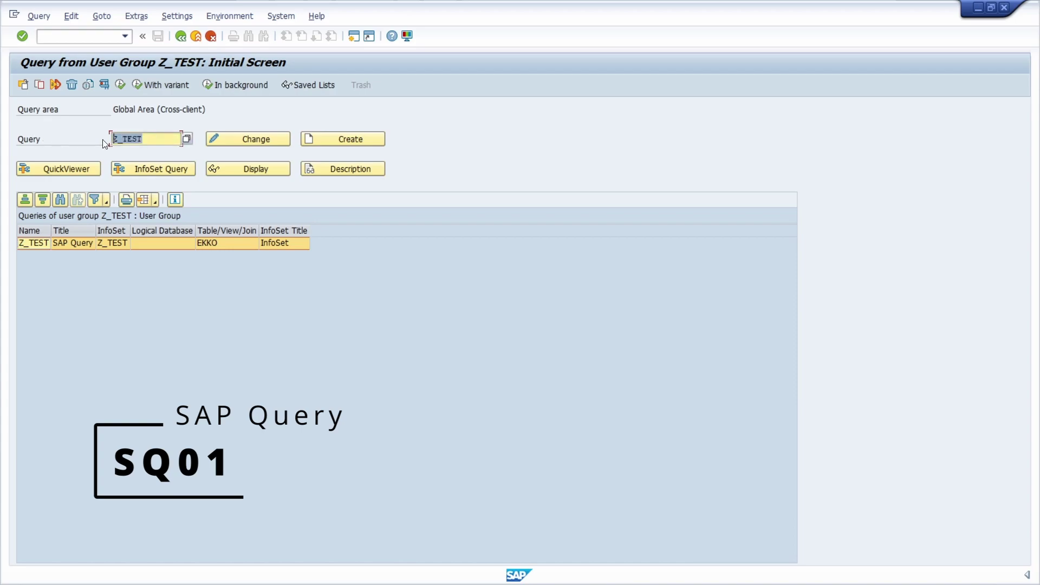
pyautogui.click(154, 138)
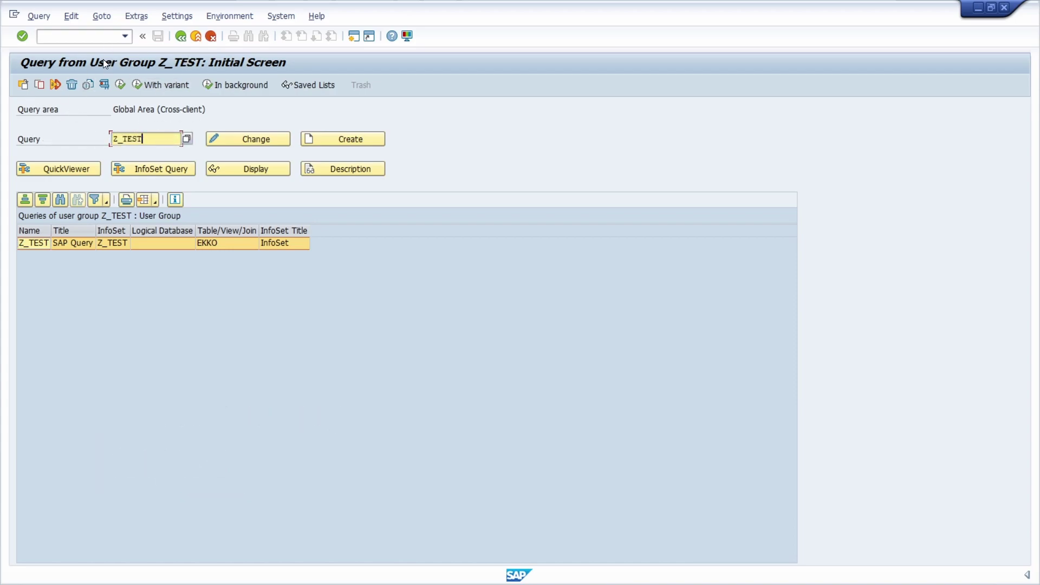
pyautogui.click(23, 85)
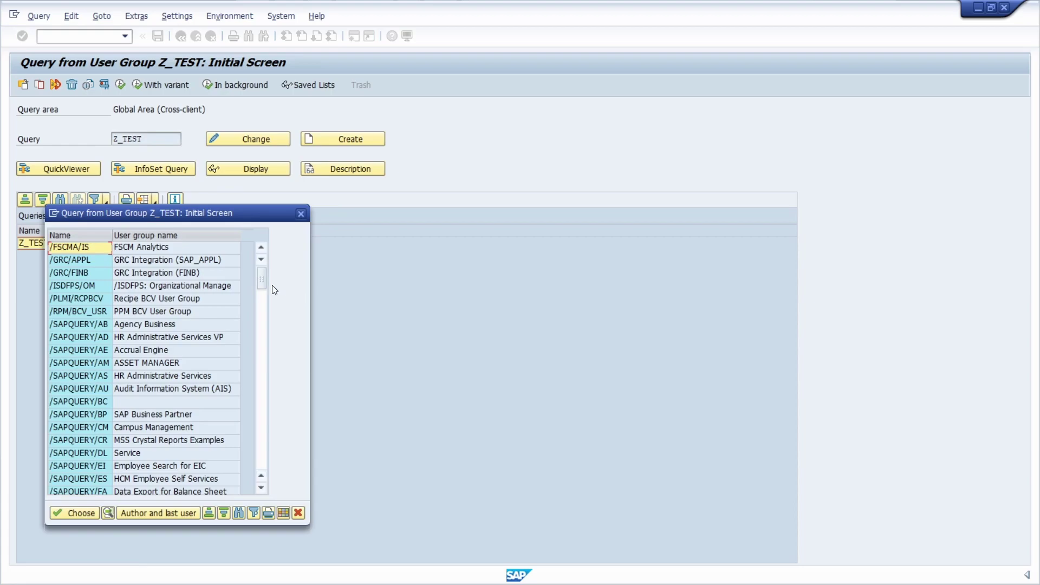
pyautogui.scroll(-10, 239, 485)
pyautogui.doubleClick(74, 491)
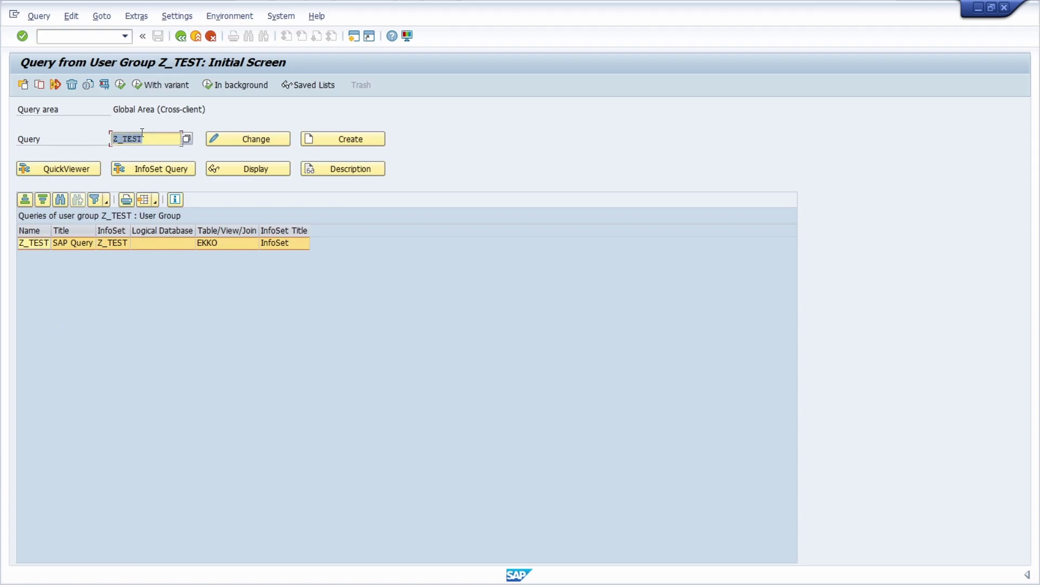
# Step: Open query Z_TEST for change in the Basic List layout and move the colour tool box higher
pyautogui.click(246, 138)
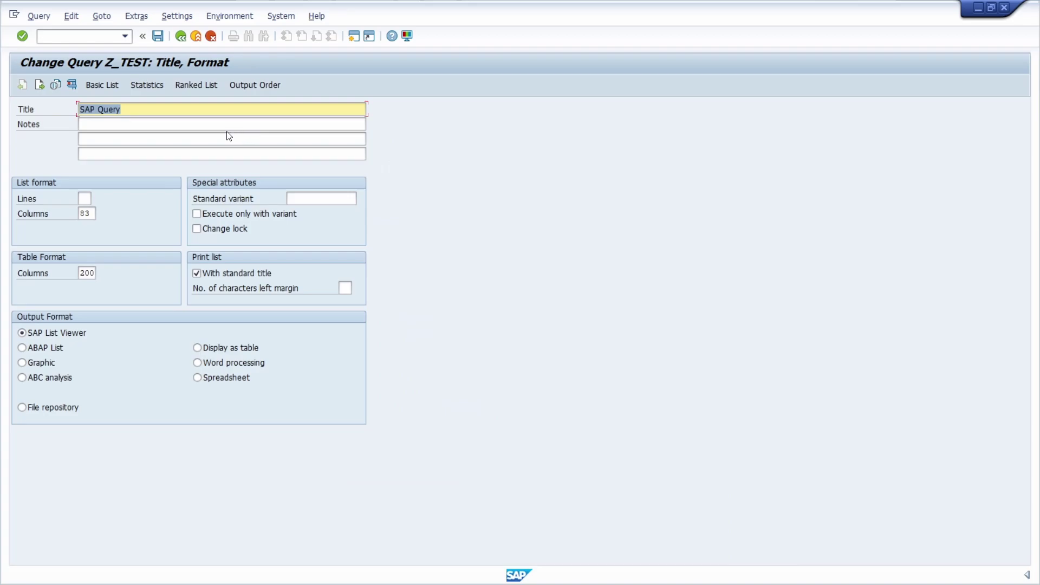
pyautogui.click(103, 86)
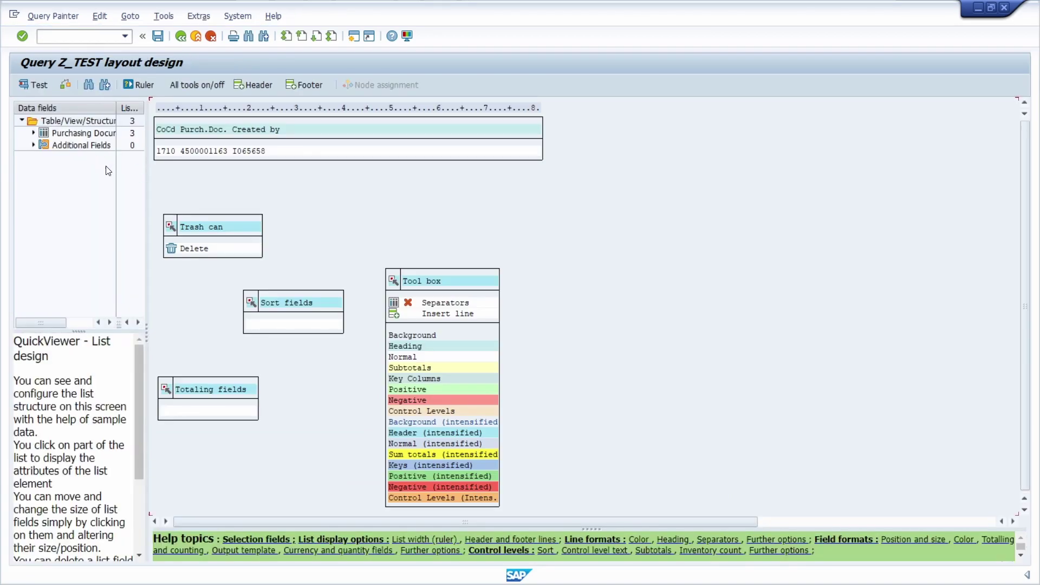
pyautogui.click(457, 280)
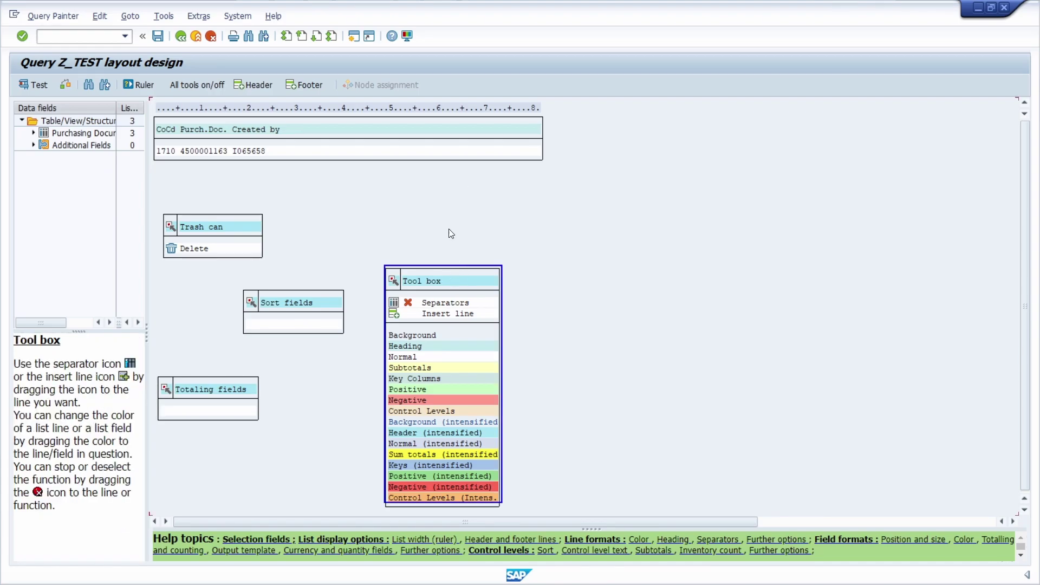
pyautogui.moveTo(450, 278); pyautogui.dragTo(447, 184)
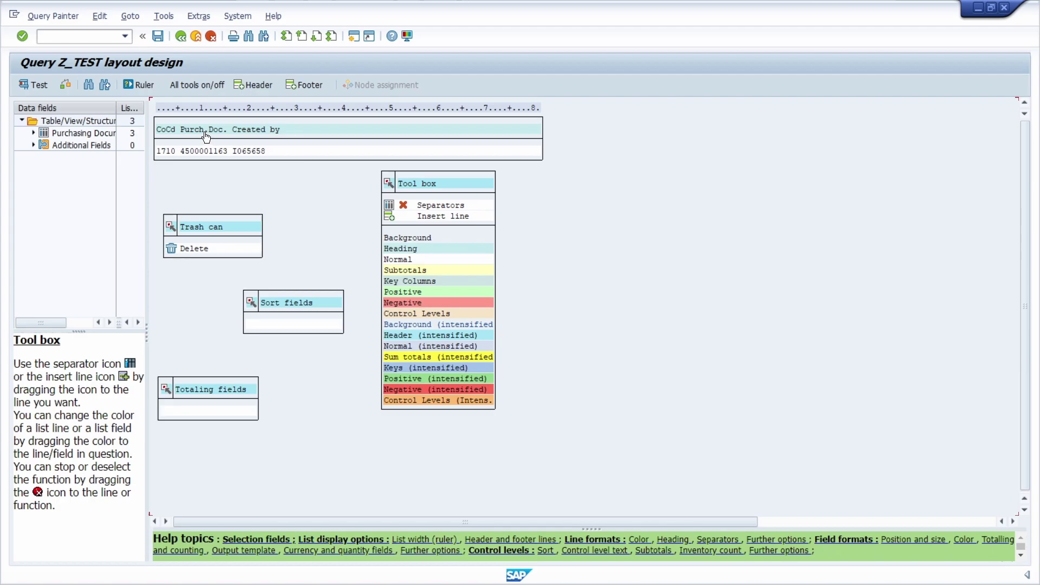
# Step: Apply the light teal Heading colour to the Created by value cell
pyautogui.click(239, 129)
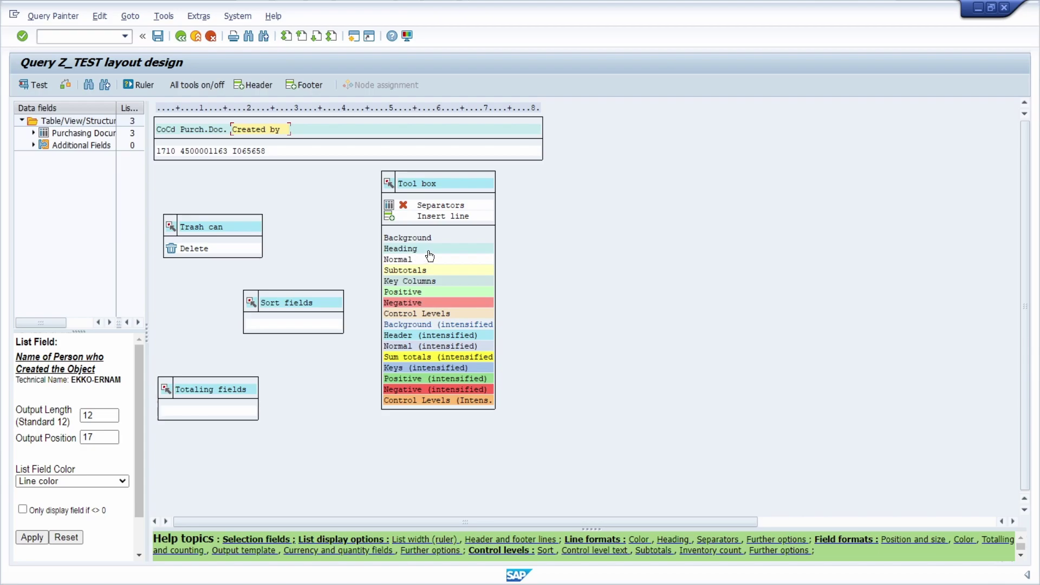
pyautogui.click(407, 252)
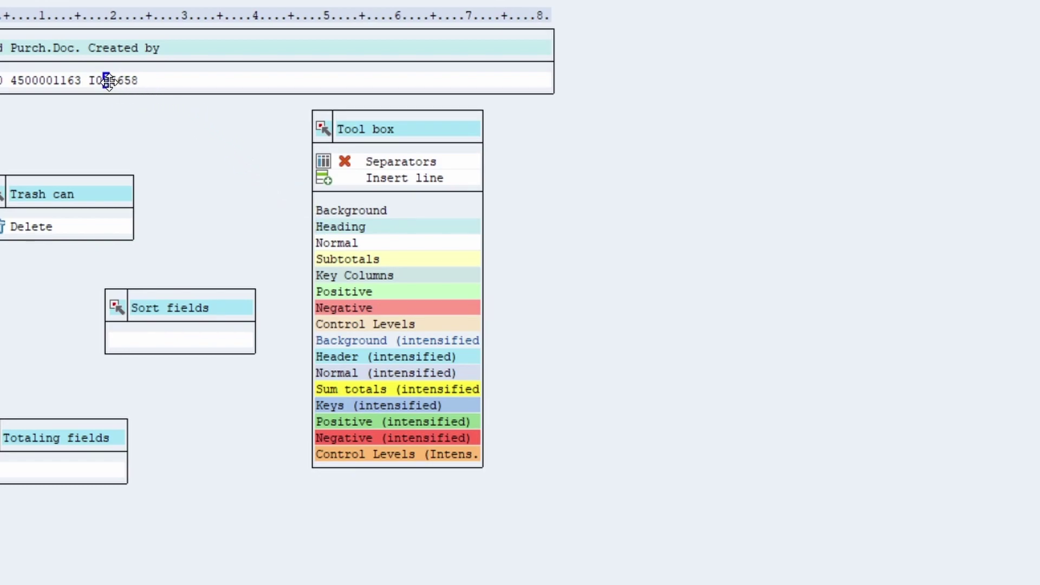
pyautogui.moveTo(108, 82); pyautogui.dragTo(110, 85)
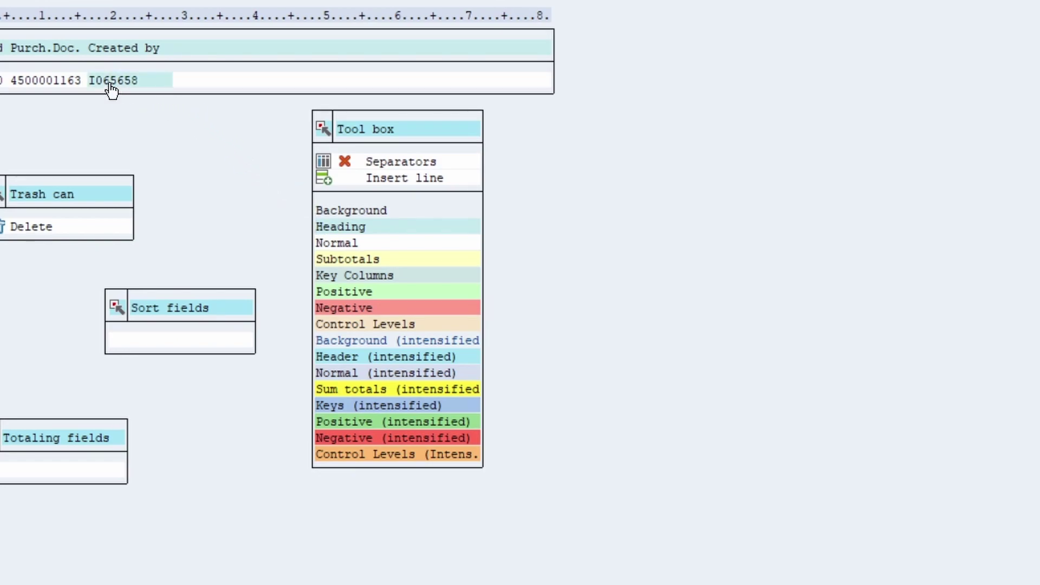
pyautogui.click(393, 230)
pyautogui.click(379, 245)
# Step: Make Purch.Doc. red with Negative and CoCd green with Positive (intensified), then check Purch.Doc
pyautogui.click(366, 308)
pyautogui.moveTo(336, 313)
pyautogui.mouseDown()
pyautogui.moveTo(54, 117)
pyautogui.moveTo(36, 82)
pyautogui.mouseUp()
pyautogui.click(327, 423)
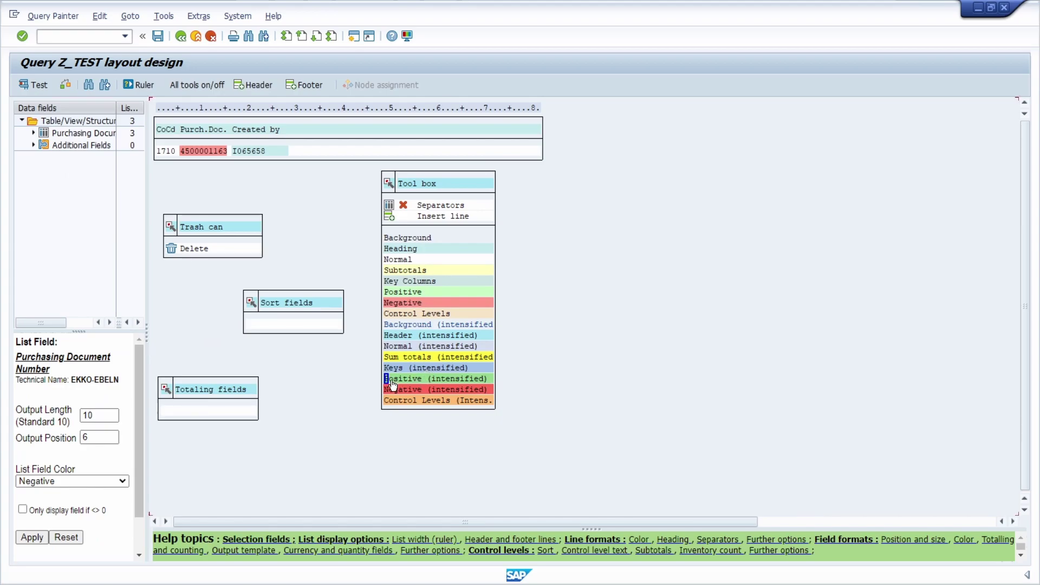
pyautogui.moveTo(388, 381)
pyautogui.mouseDown()
pyautogui.moveTo(181, 184)
pyautogui.moveTo(170, 156)
pyautogui.mouseUp()
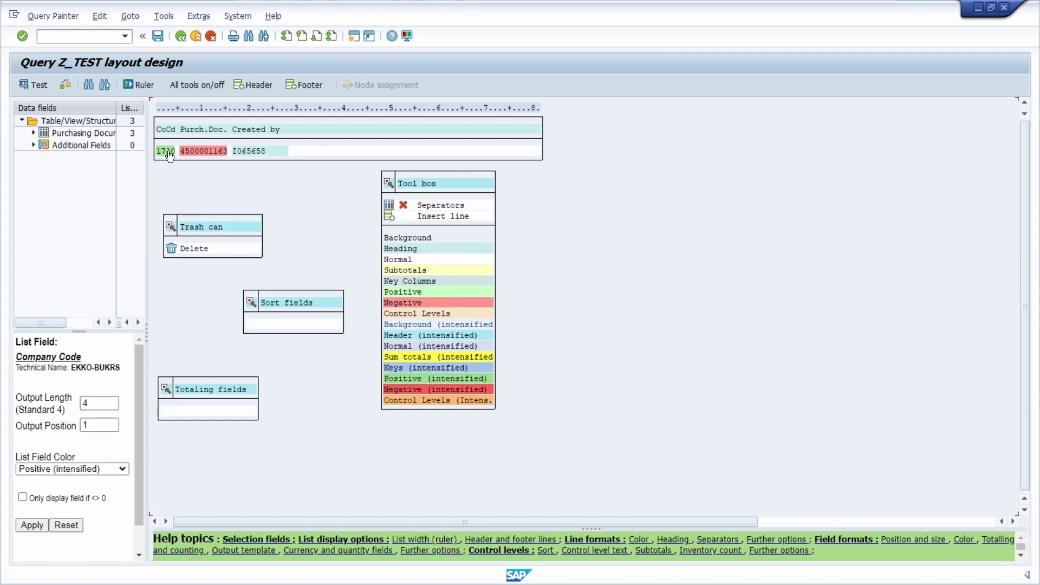
pyautogui.click(199, 153)
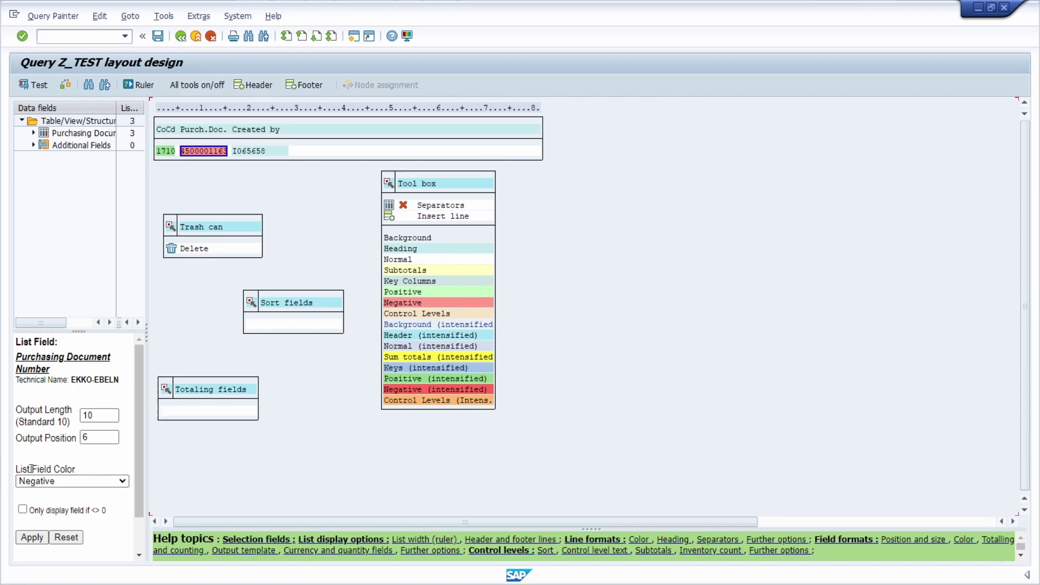
pyautogui.click(85, 482)
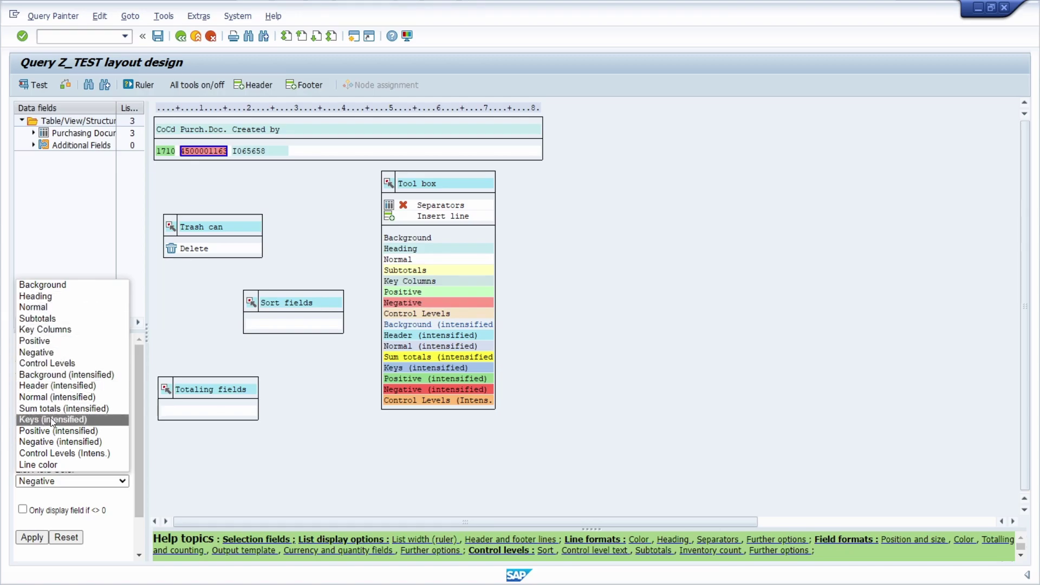
pyautogui.click(120, 516)
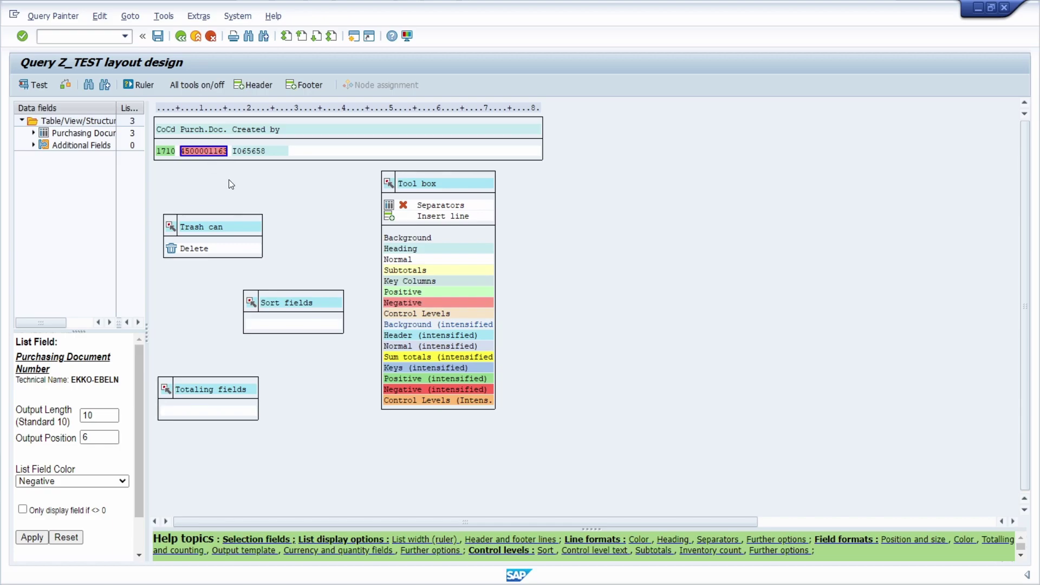
pyautogui.click(92, 482)
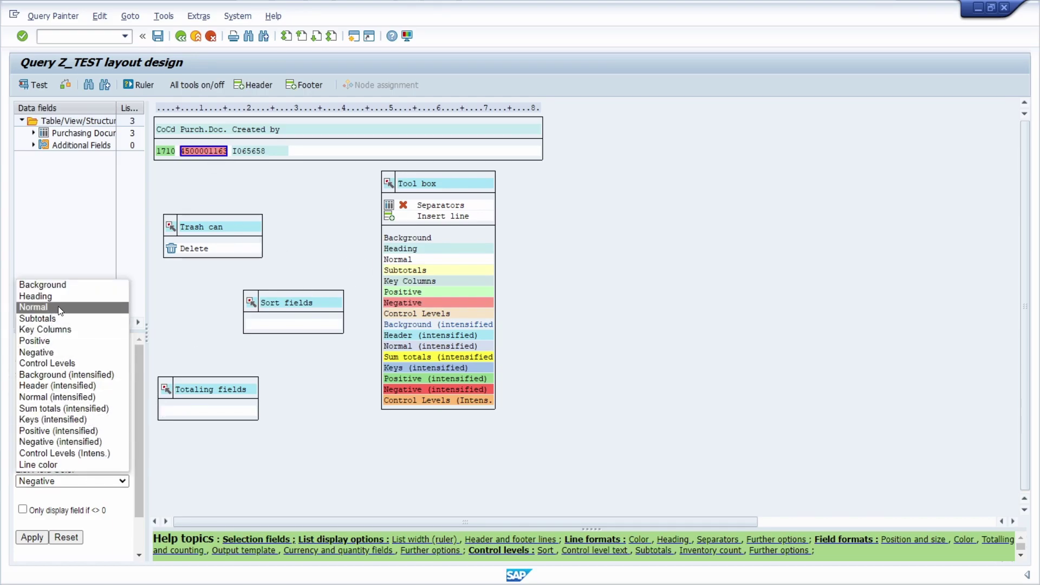
pyautogui.click(458, 184)
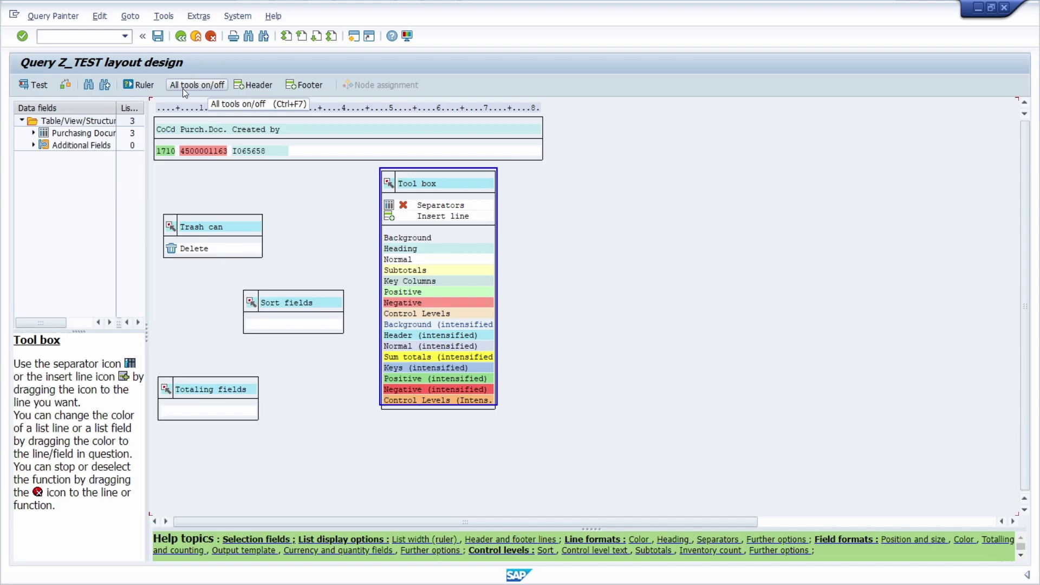
# Step: Show all layout tool boxes including counting fields and save the Z_TEST layout
pyautogui.click(210, 86)
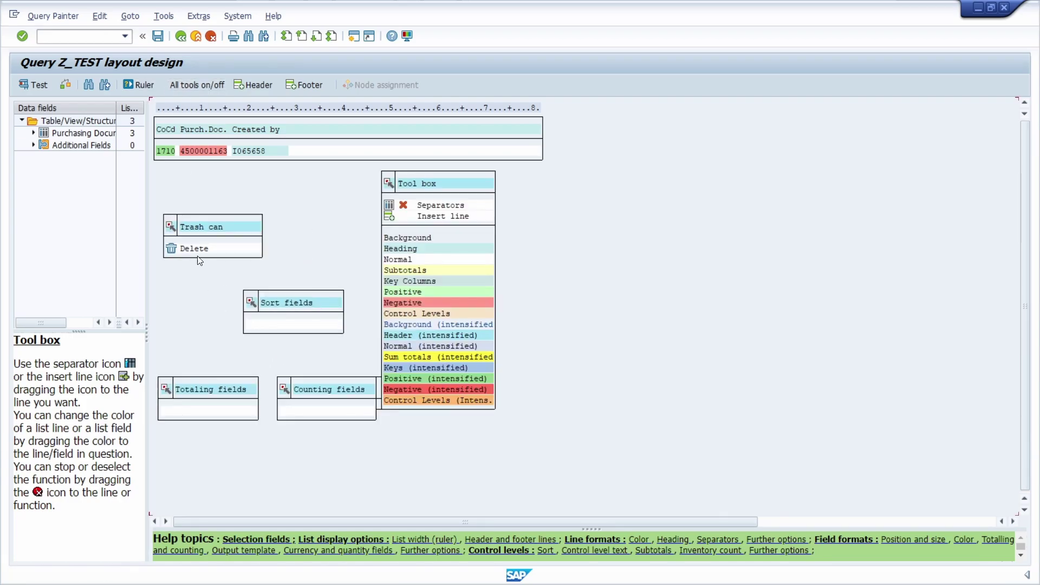
pyautogui.click(157, 36)
# Step: Test-run query Z_TEST, confirm the test settings, and execute to display the coloured list
pyautogui.click(33, 84)
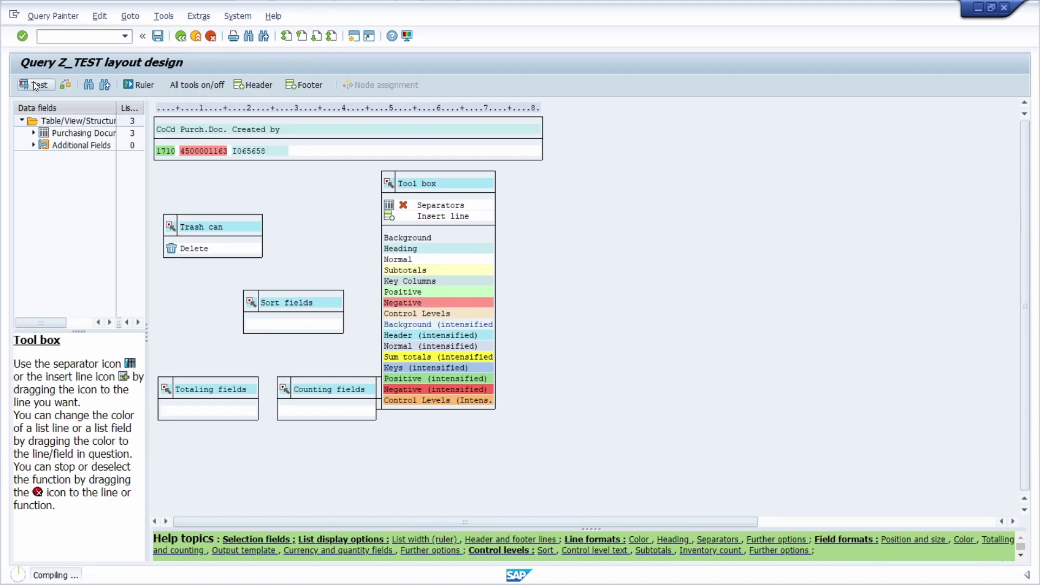
pyautogui.click(251, 276)
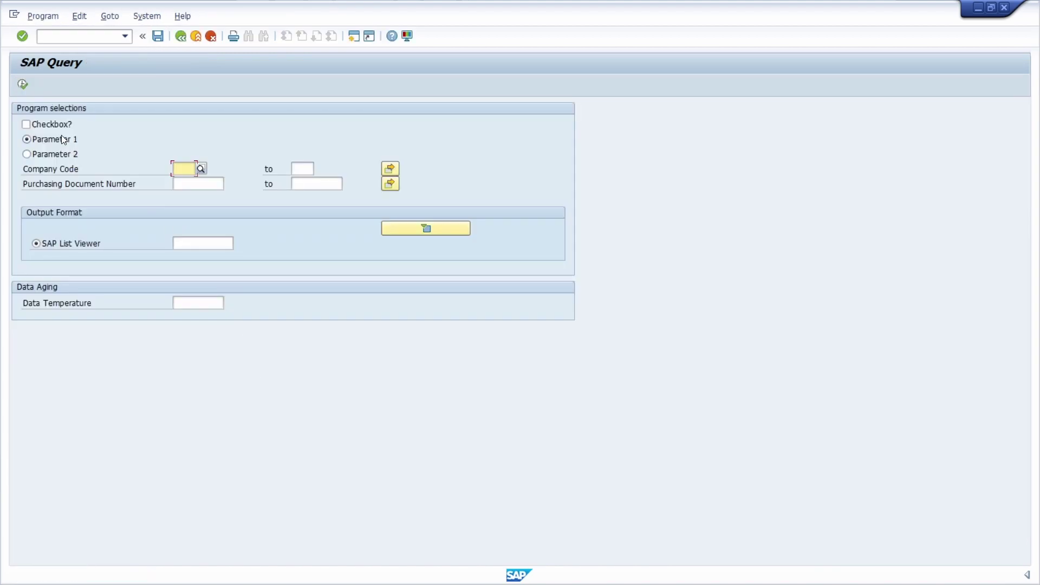
pyautogui.click(23, 84)
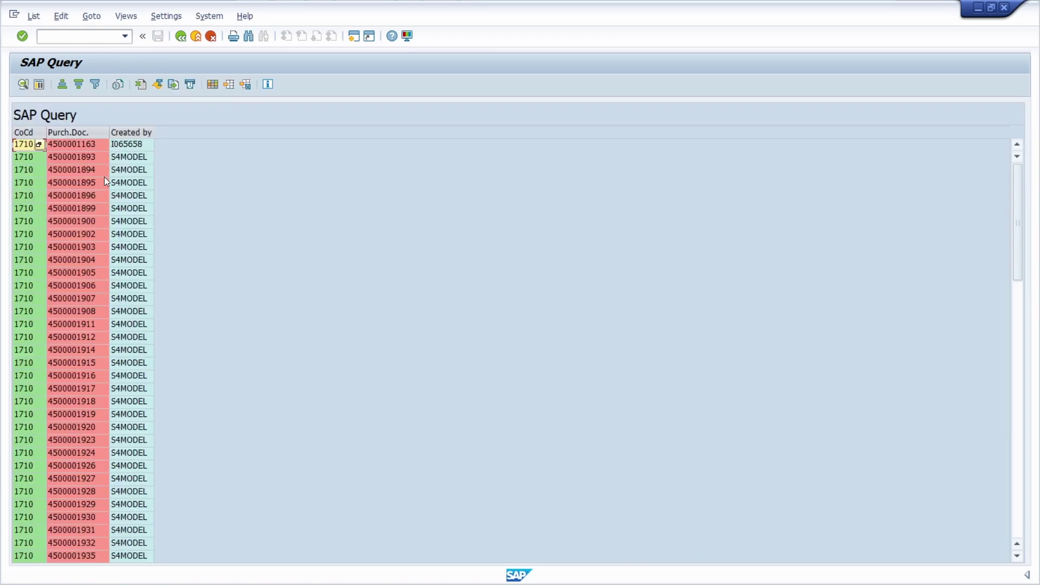